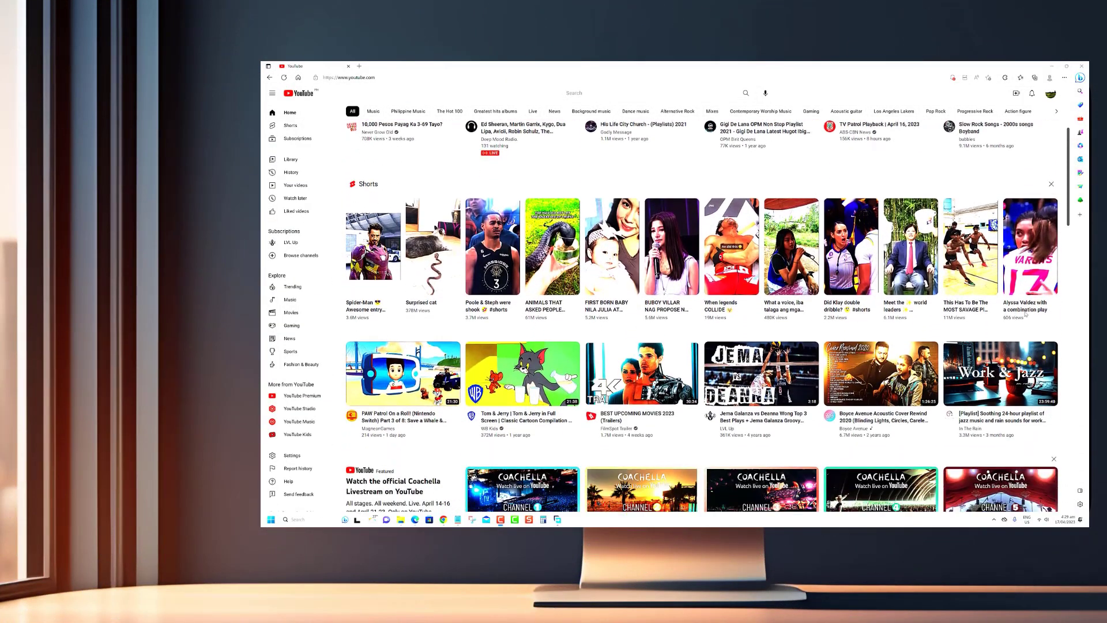
Browse the YouTube home feed, then open Trending and the Music channel page.
{"action": "scroll", "coordinate": [1026, 315], "scroll_direction": "down", "scroll_amount": 5}
{"action": "scroll", "coordinate": [1026, 314], "scroll_direction": "down", "scroll_amount": 4}
{"action": "left_click", "coordinate": [281, 288]}
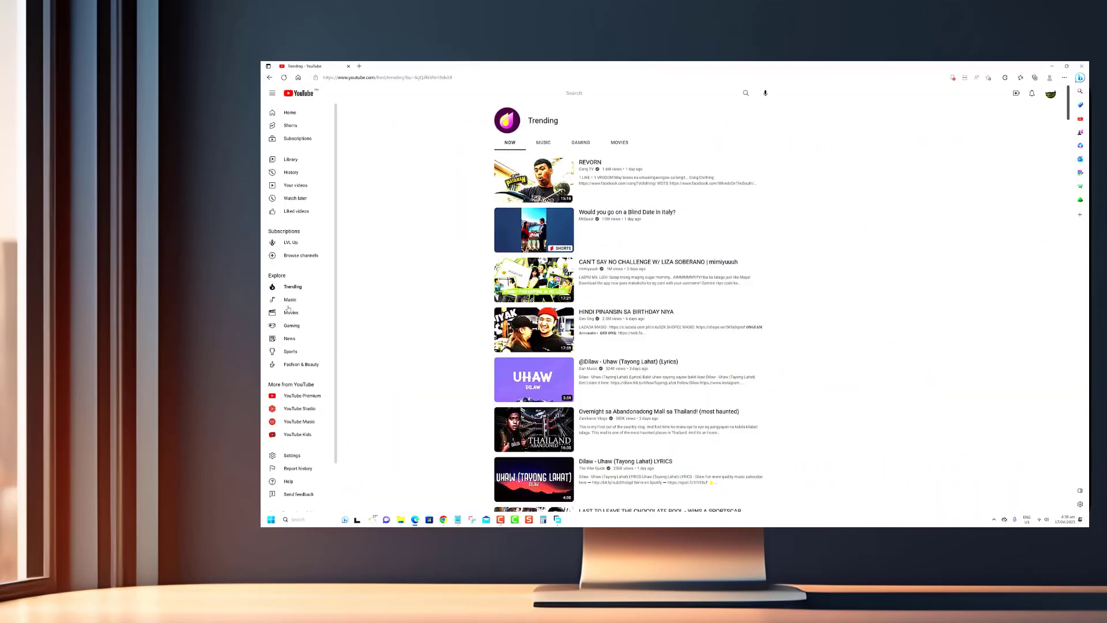
{"action": "left_click", "coordinate": [290, 301]}
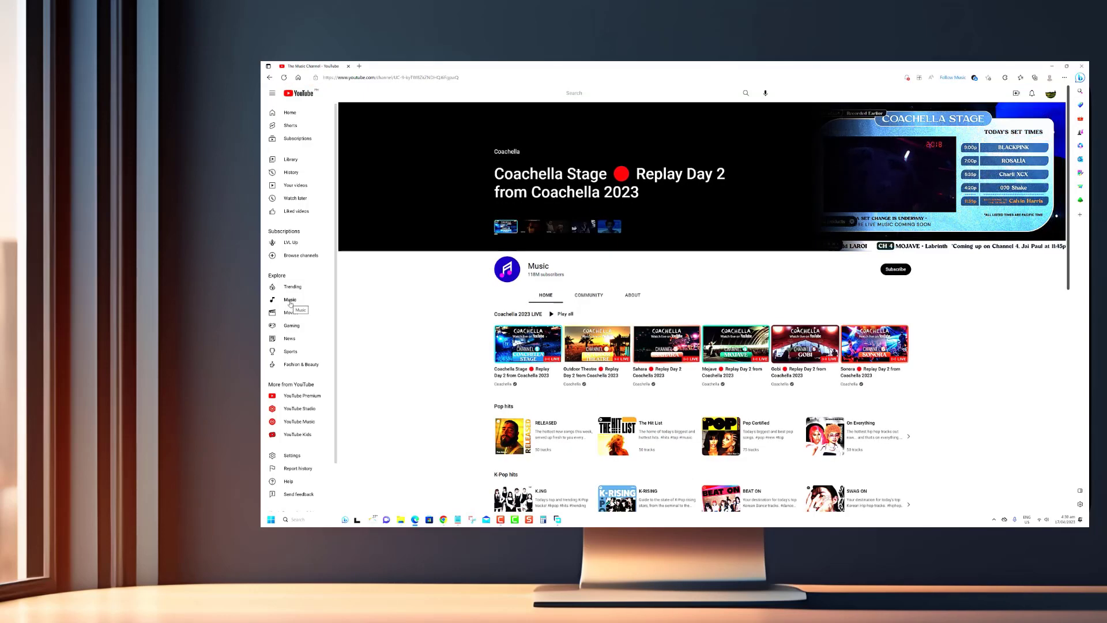
{"action": "scroll", "coordinate": [408, 300], "scroll_direction": "down", "scroll_amount": 1}
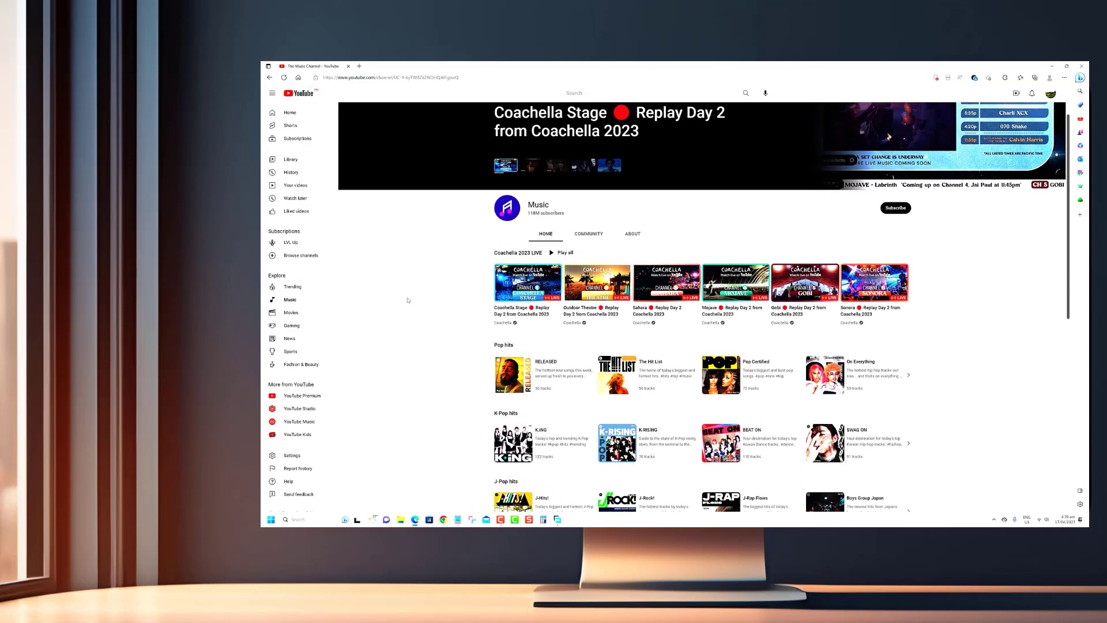
{"action": "scroll", "coordinate": [407, 300], "scroll_direction": "down", "scroll_amount": 1}
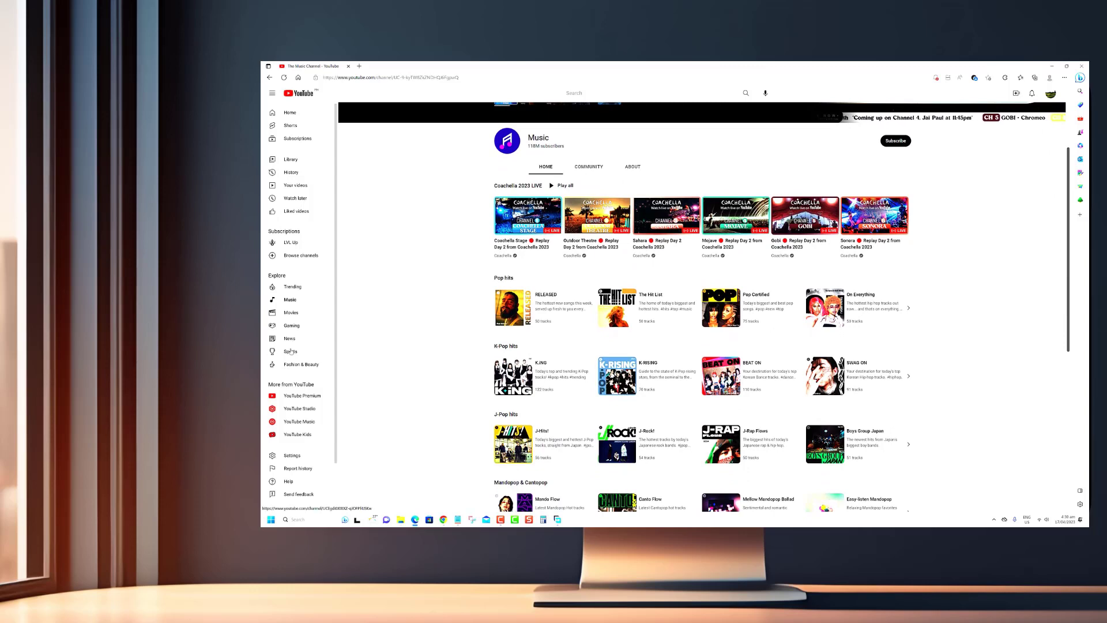
Open the Sports channel page and scroll down through its DAZN and Live rows.
{"action": "left_click", "coordinate": [291, 351]}
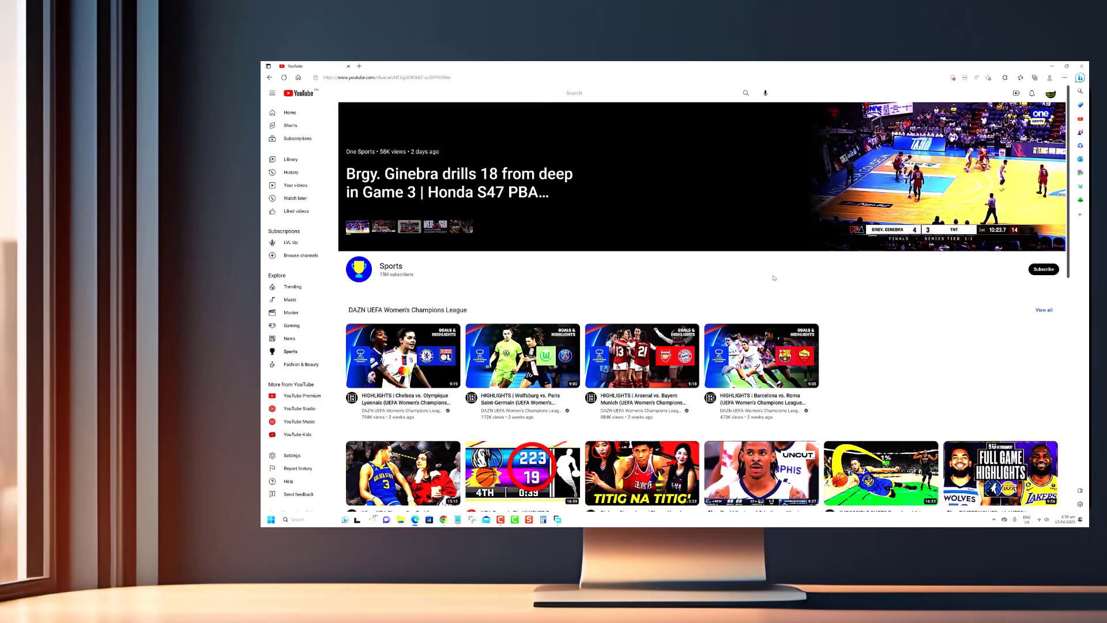
{"action": "scroll", "coordinate": [773, 277], "scroll_direction": "down", "scroll_amount": 1}
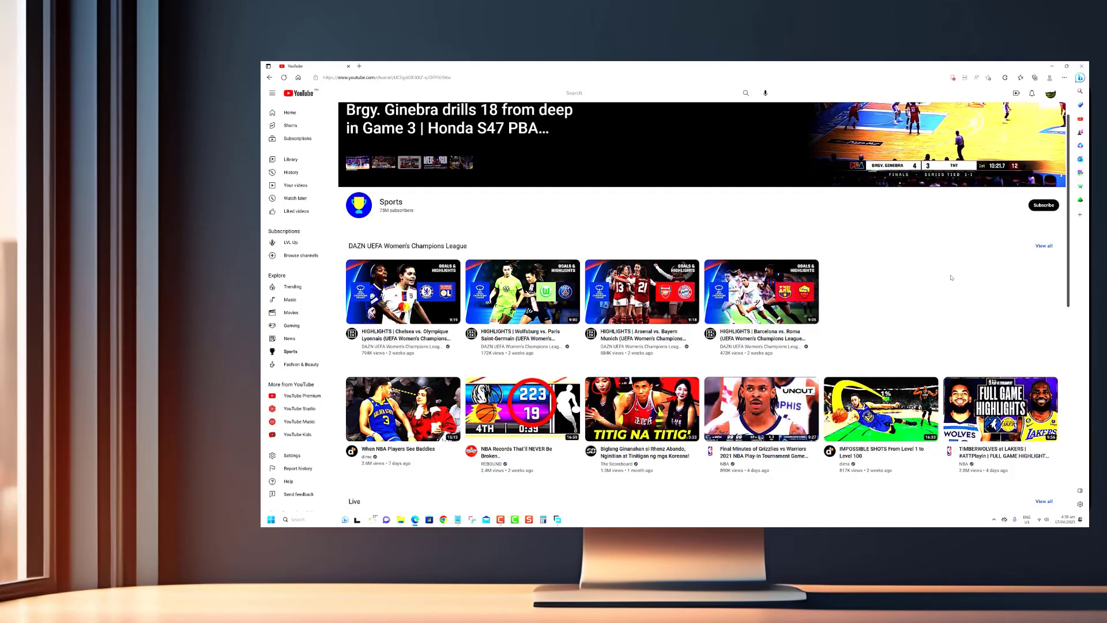
{"action": "scroll", "coordinate": [951, 278], "scroll_direction": "down", "scroll_amount": 2}
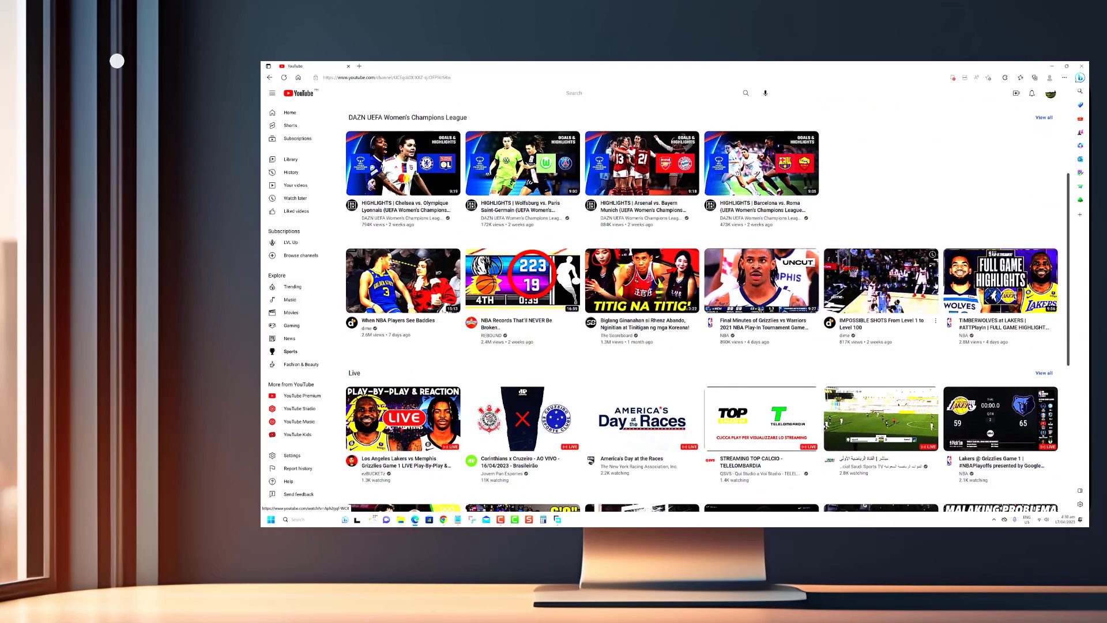
{"action": "scroll", "coordinate": [937, 285], "scroll_direction": "down", "scroll_amount": 1}
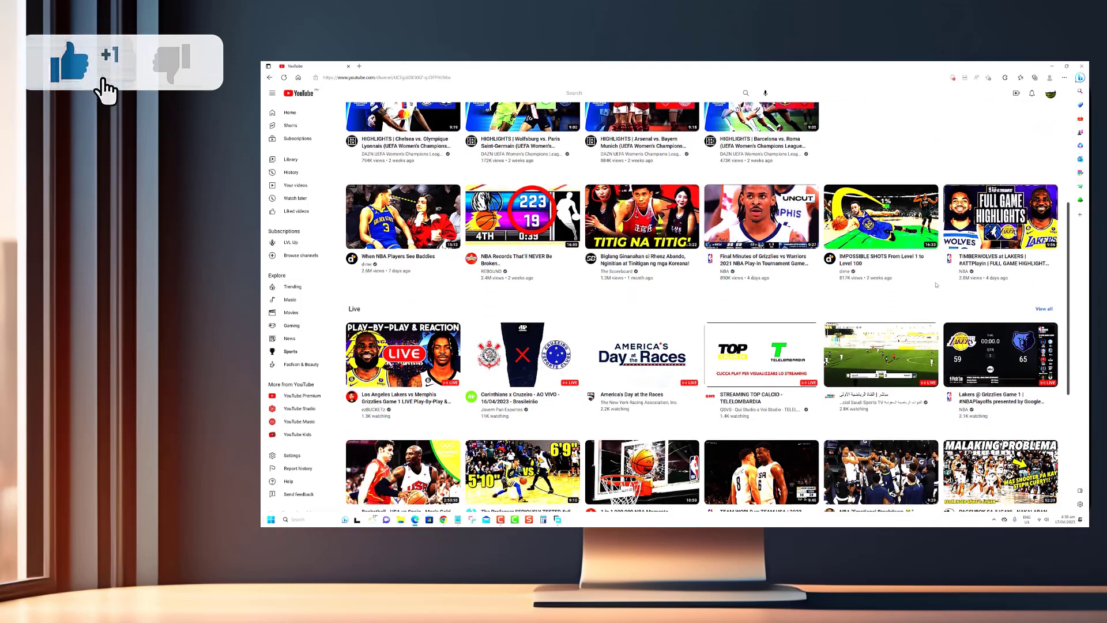
{"action": "scroll", "coordinate": [937, 285], "scroll_direction": "down", "scroll_amount": 1}
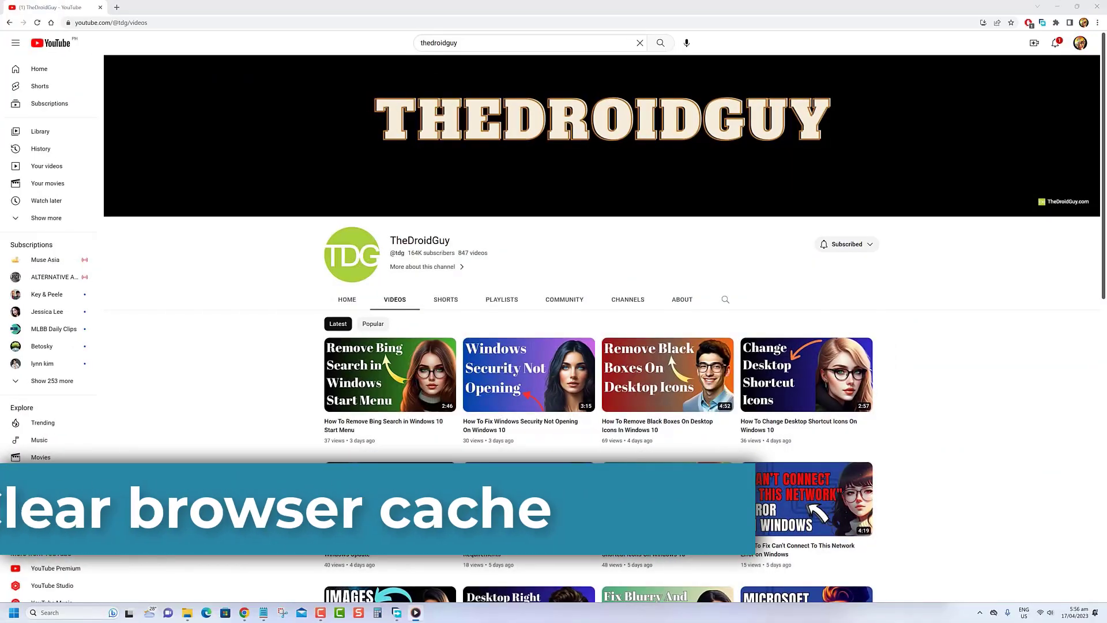
{"action": "scroll", "coordinate": [1025, 456], "scroll_direction": "down", "scroll_amount": 1}
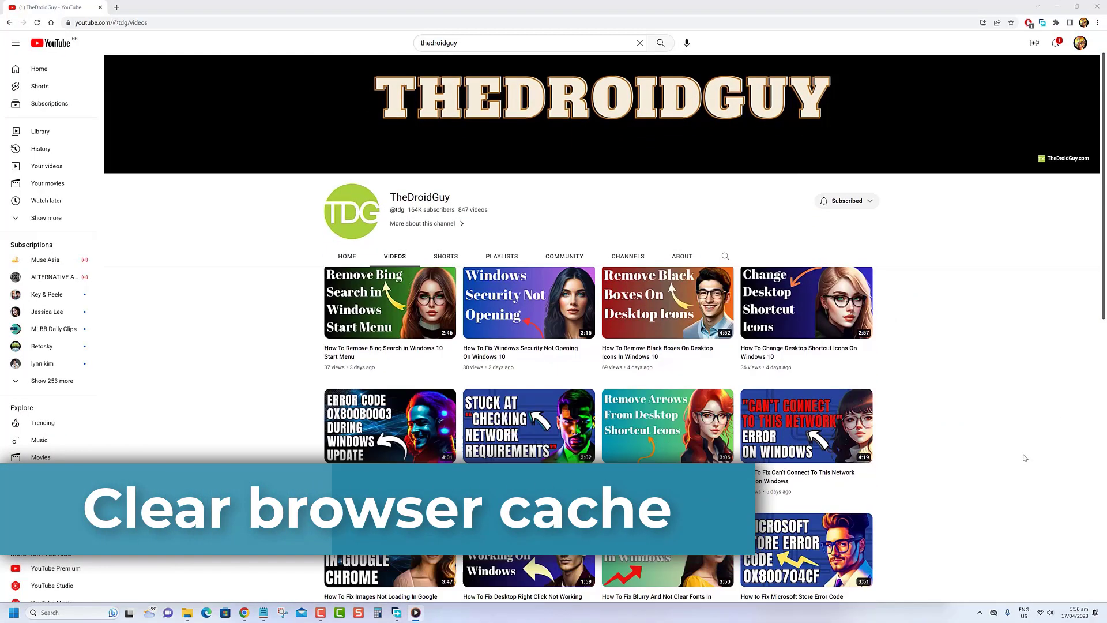
{"action": "scroll", "coordinate": [1024, 458], "scroll_direction": "down", "scroll_amount": 7}
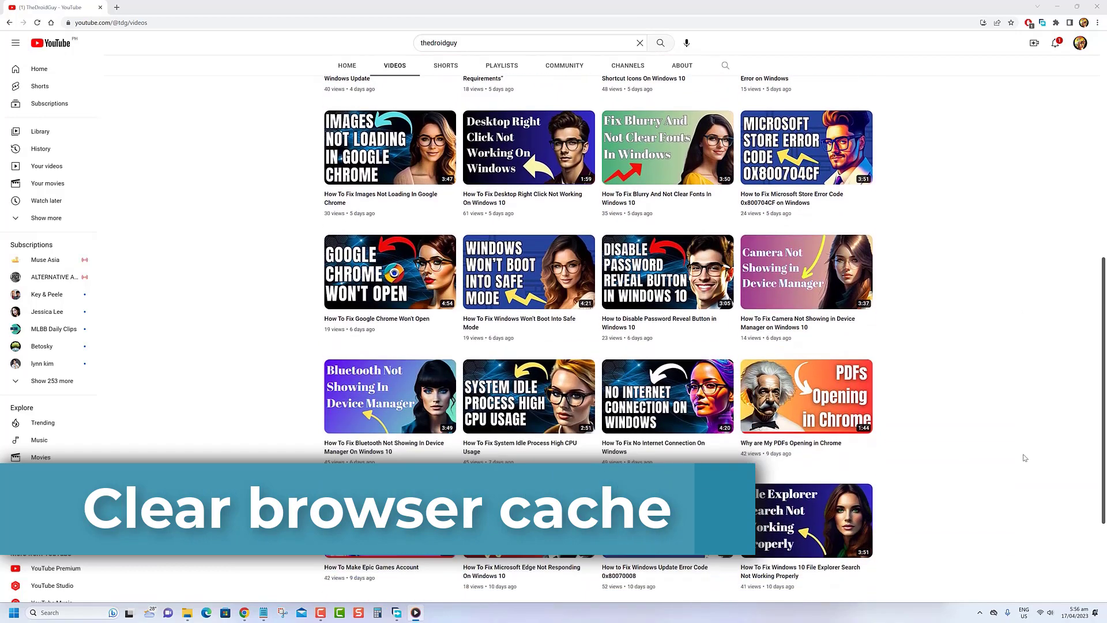
{"action": "scroll", "coordinate": [1025, 458], "scroll_direction": "down", "scroll_amount": 1}
{"action": "scroll", "coordinate": [1025, 458], "scroll_direction": "up", "scroll_amount": 4}
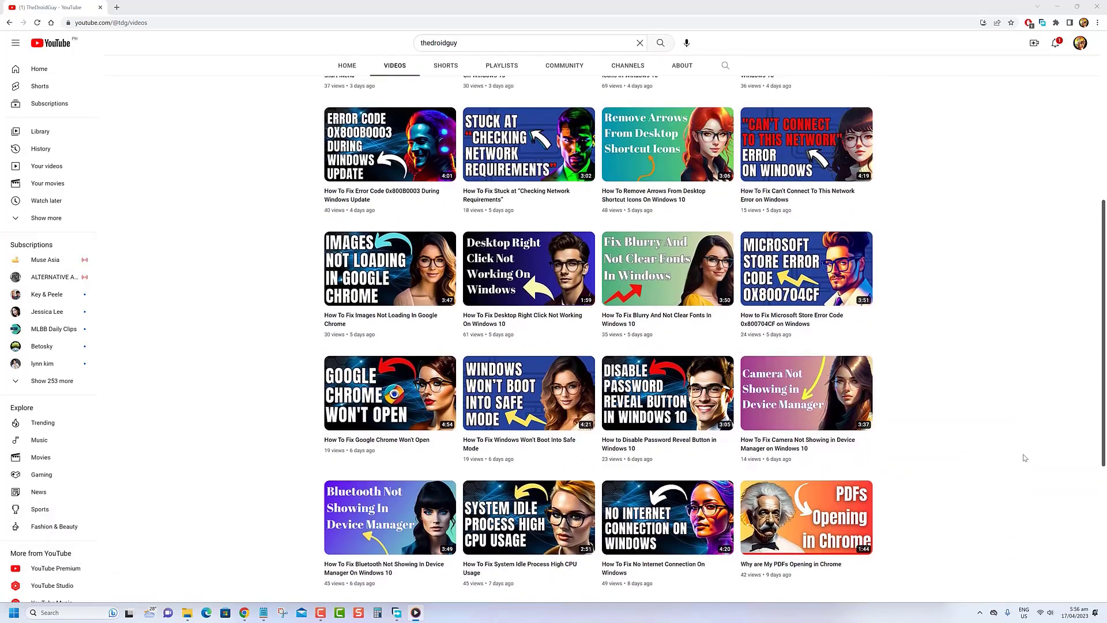
{"action": "scroll", "coordinate": [1025, 458], "scroll_direction": "up", "scroll_amount": 6}
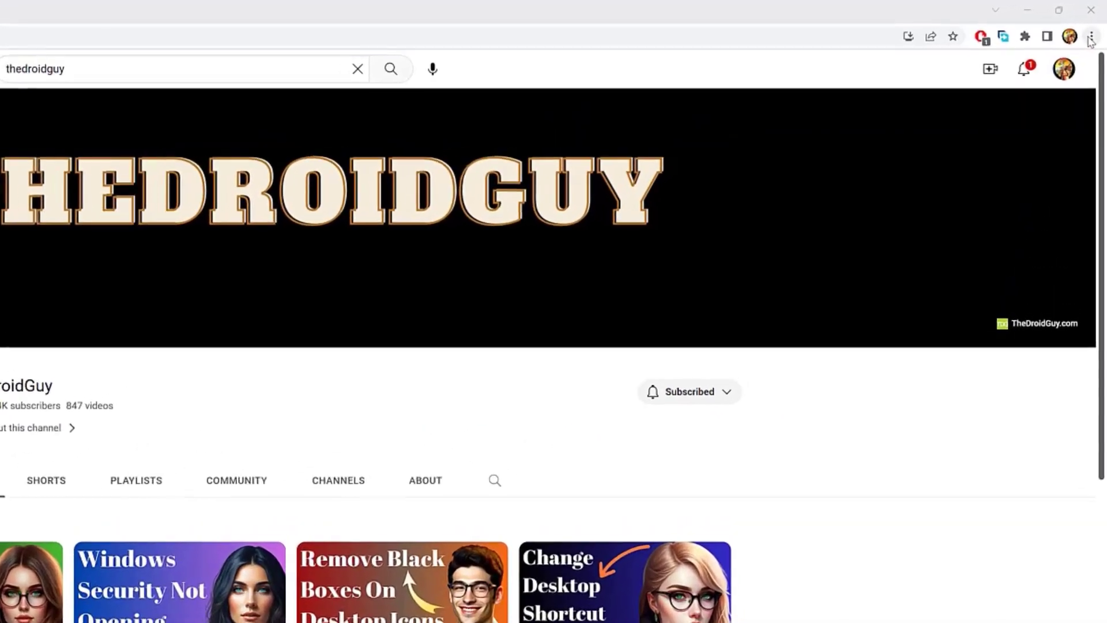
Open Chrome's Clear browsing data dialog and set the time range to All time.
{"action": "left_click", "coordinate": [1097, 22]}
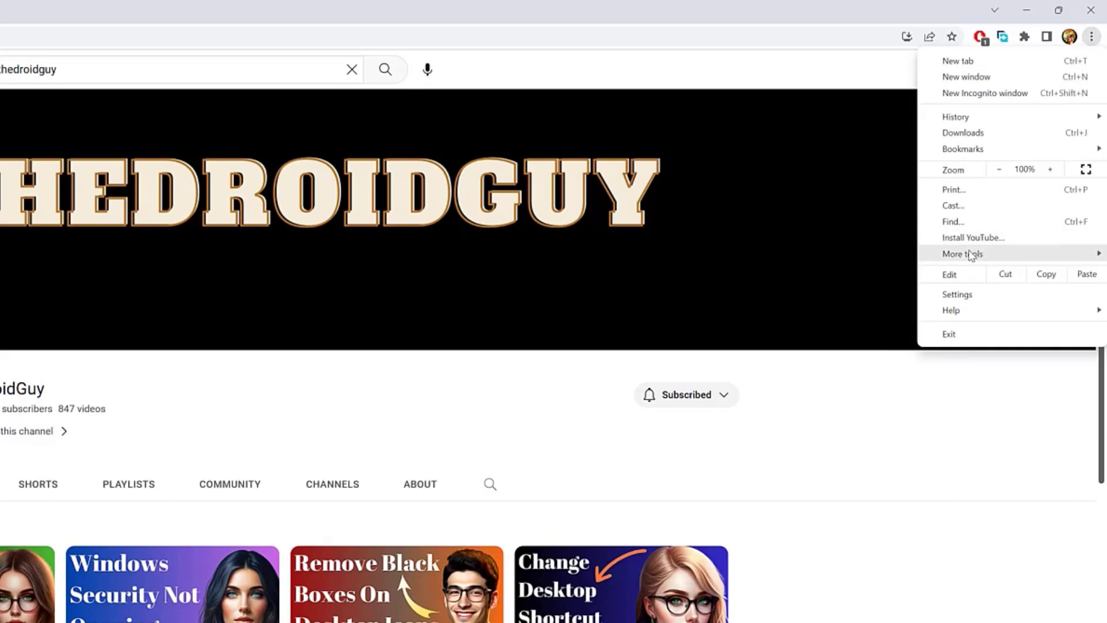
{"action": "mouse_move", "coordinate": [976, 254]}
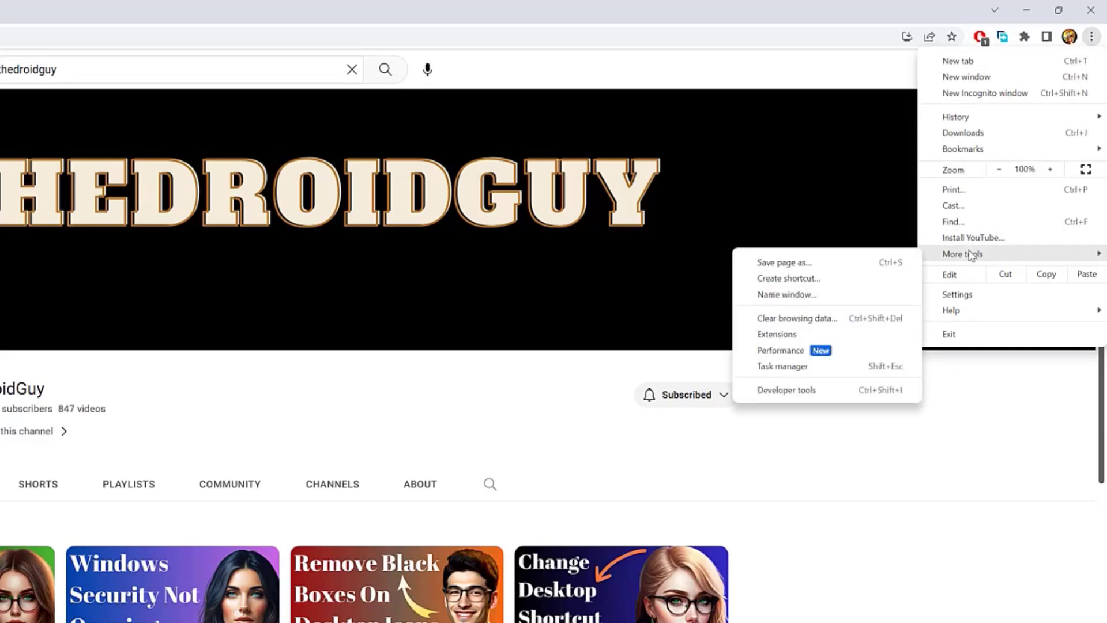
{"action": "left_click", "coordinate": [844, 319]}
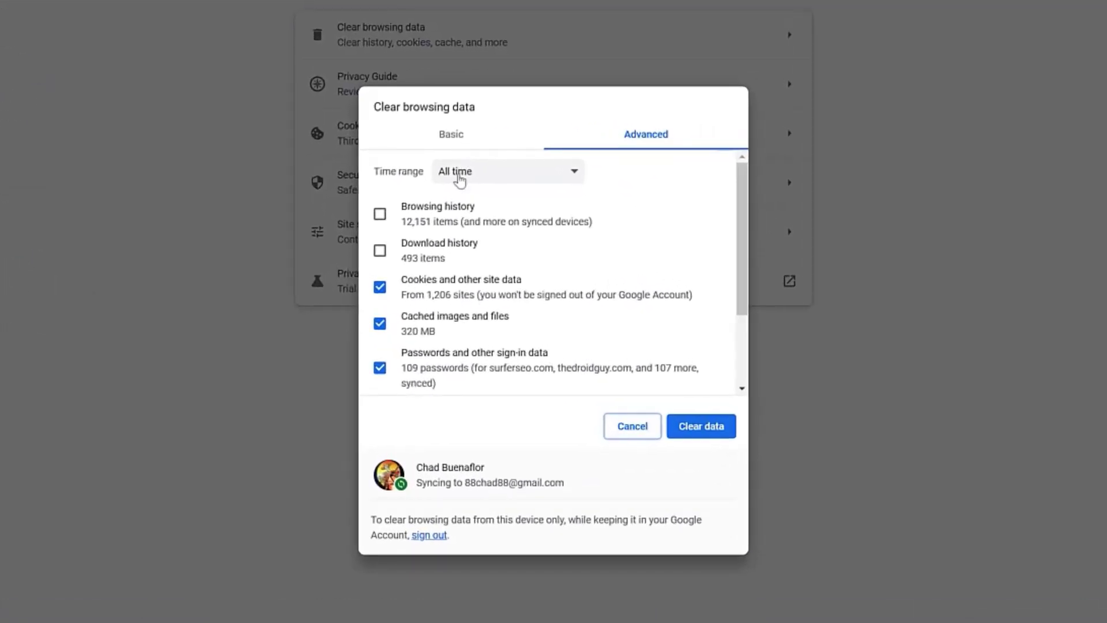
{"action": "left_click", "coordinate": [459, 173]}
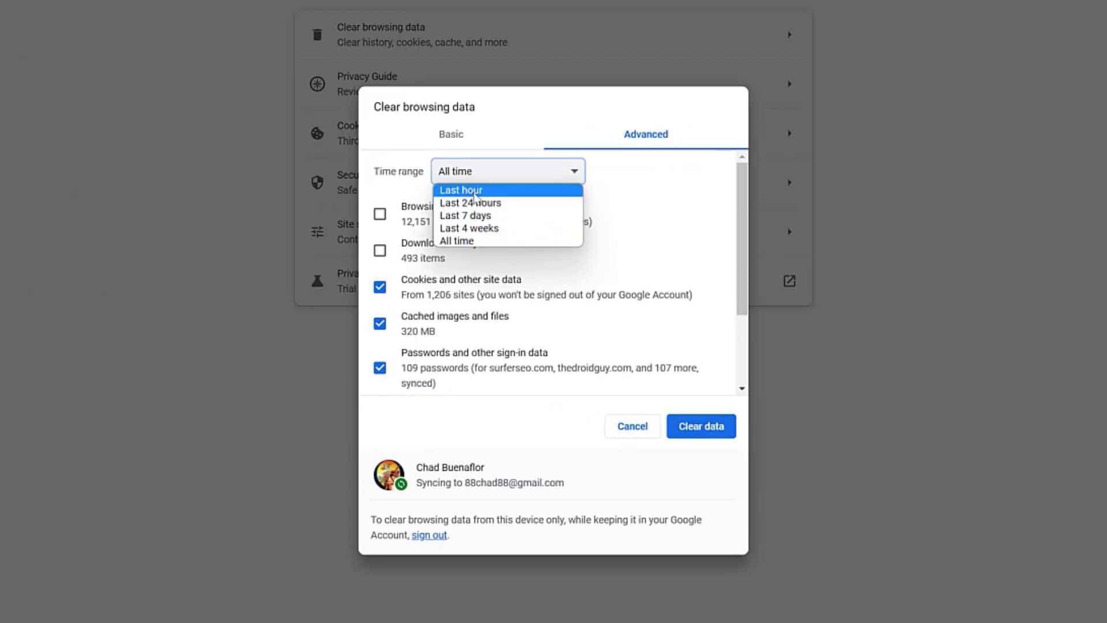
{"action": "left_click", "coordinate": [470, 240]}
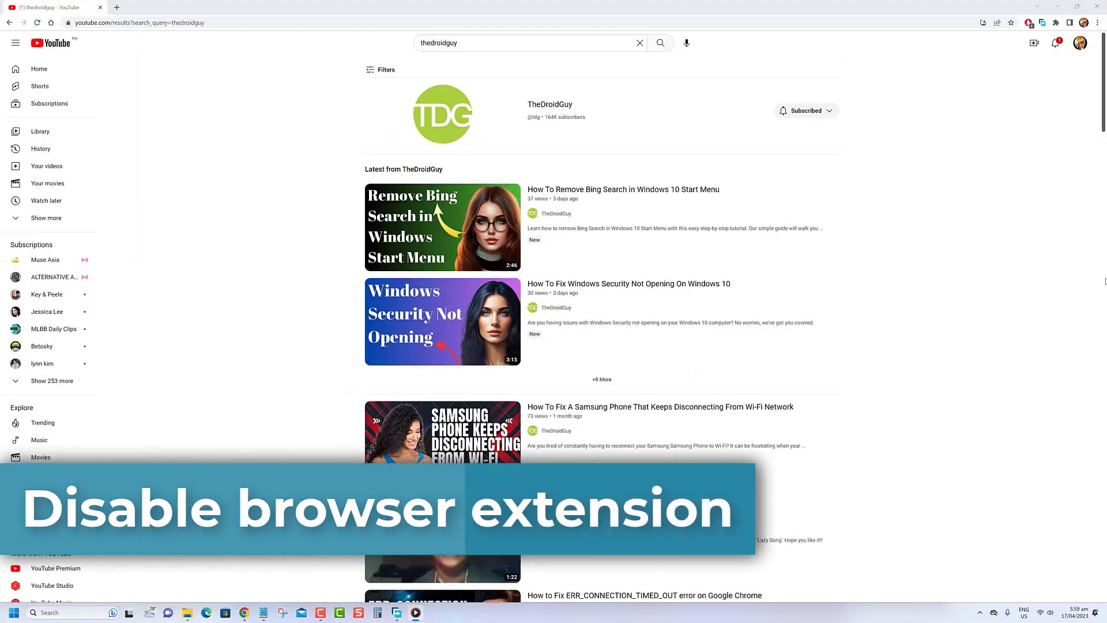
{"action": "left_click", "coordinate": [1043, 22]}
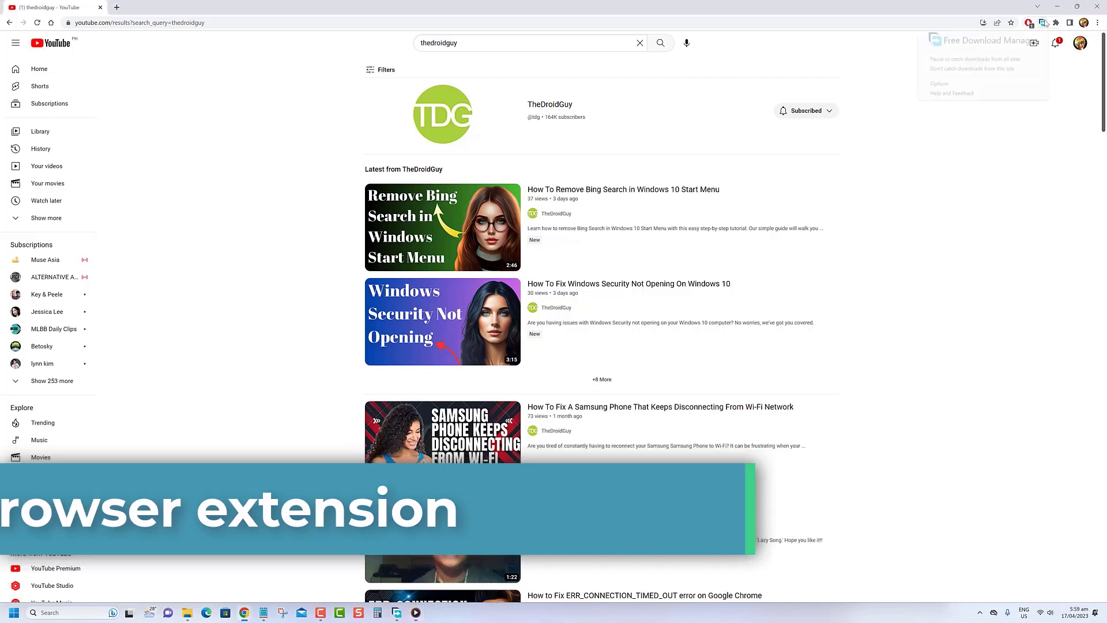
{"action": "left_click", "coordinate": [1067, 53]}
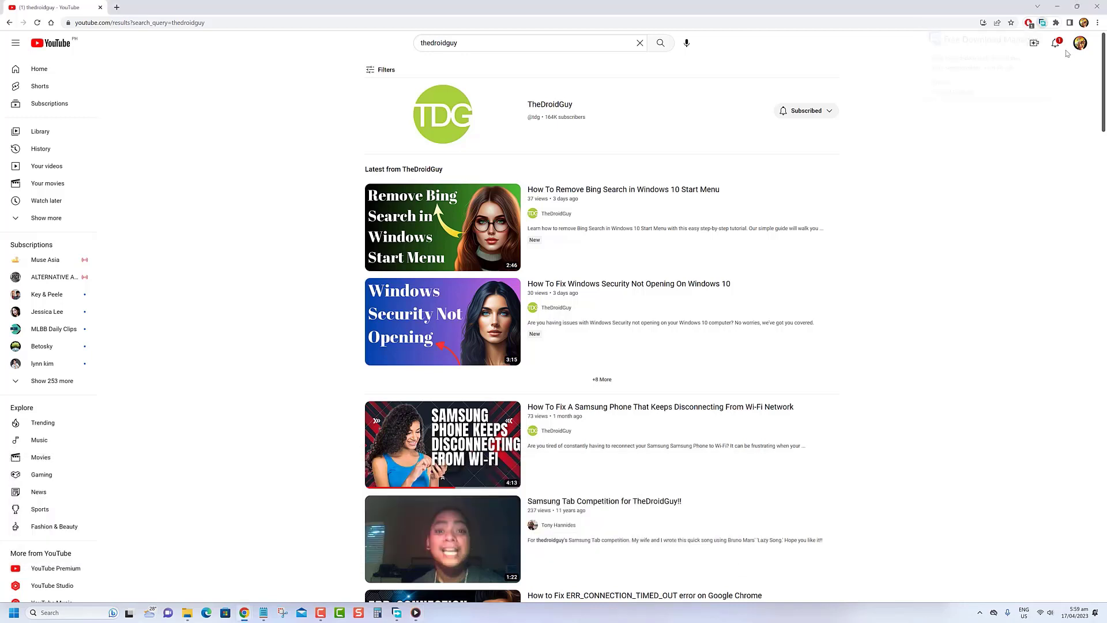
{"action": "left_click", "coordinate": [1056, 23]}
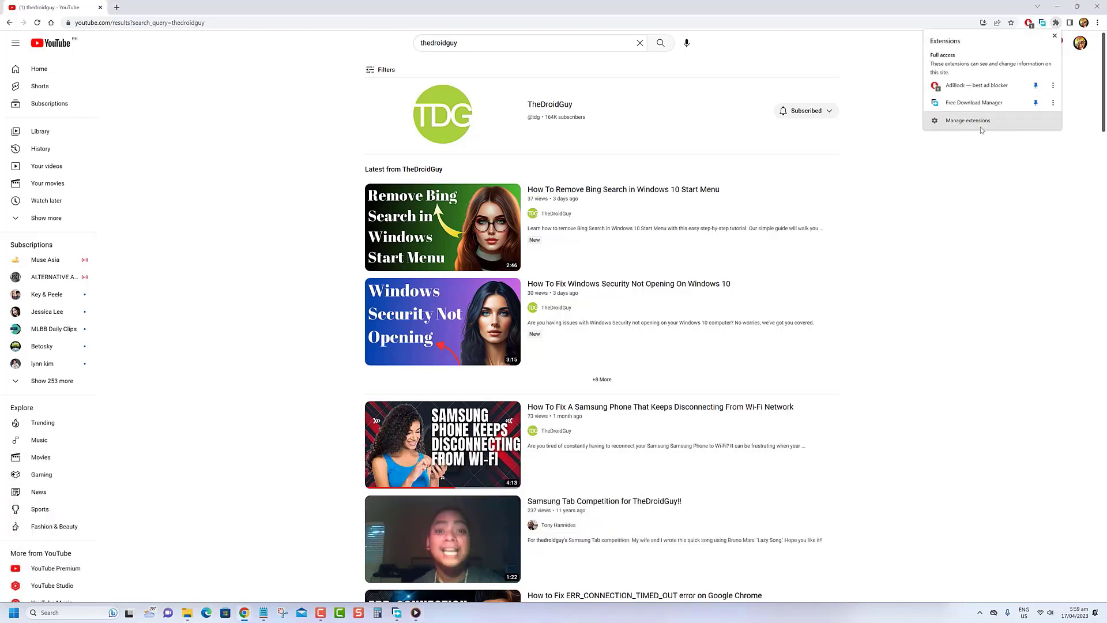
{"action": "left_click", "coordinate": [979, 168]}
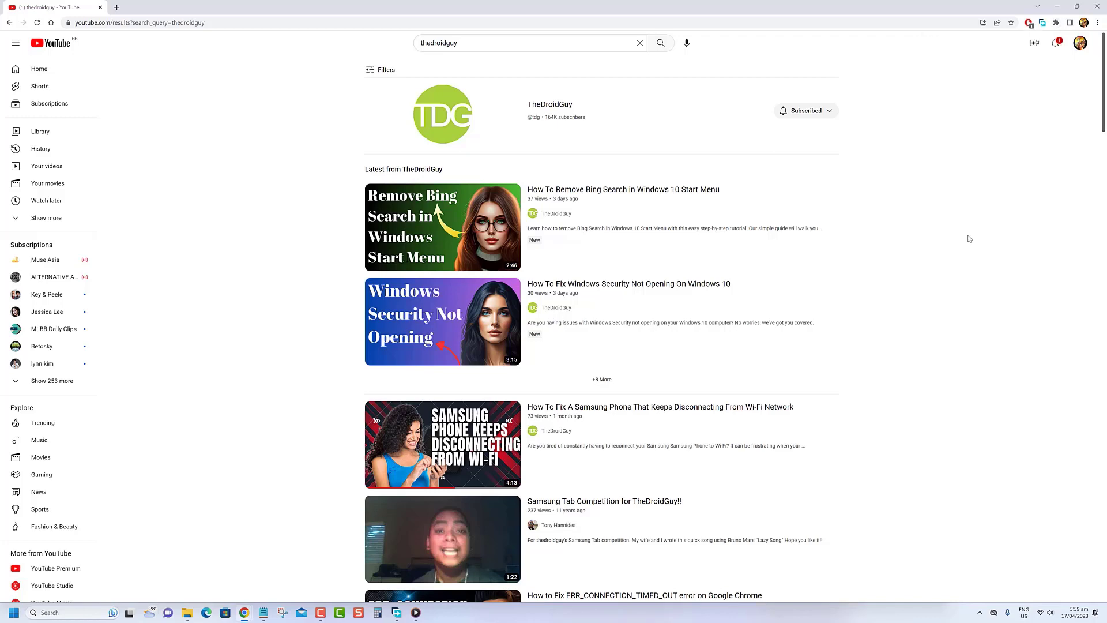
{"action": "scroll", "coordinate": [969, 239], "scroll_direction": "down", "scroll_amount": 5}
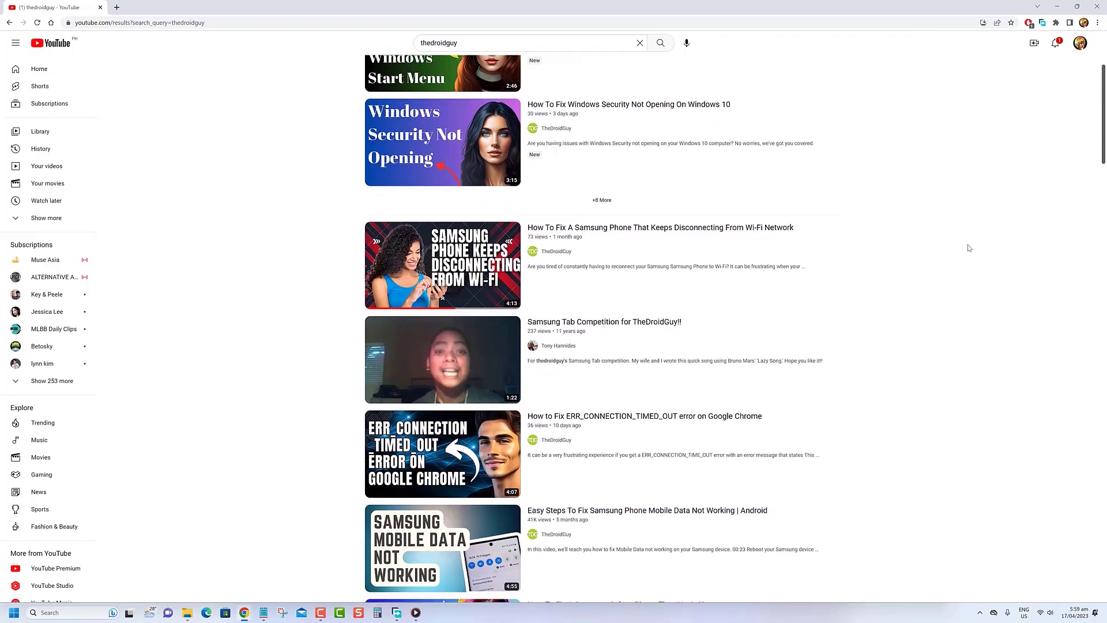
{"action": "scroll", "coordinate": [969, 248], "scroll_direction": "down", "scroll_amount": 1}
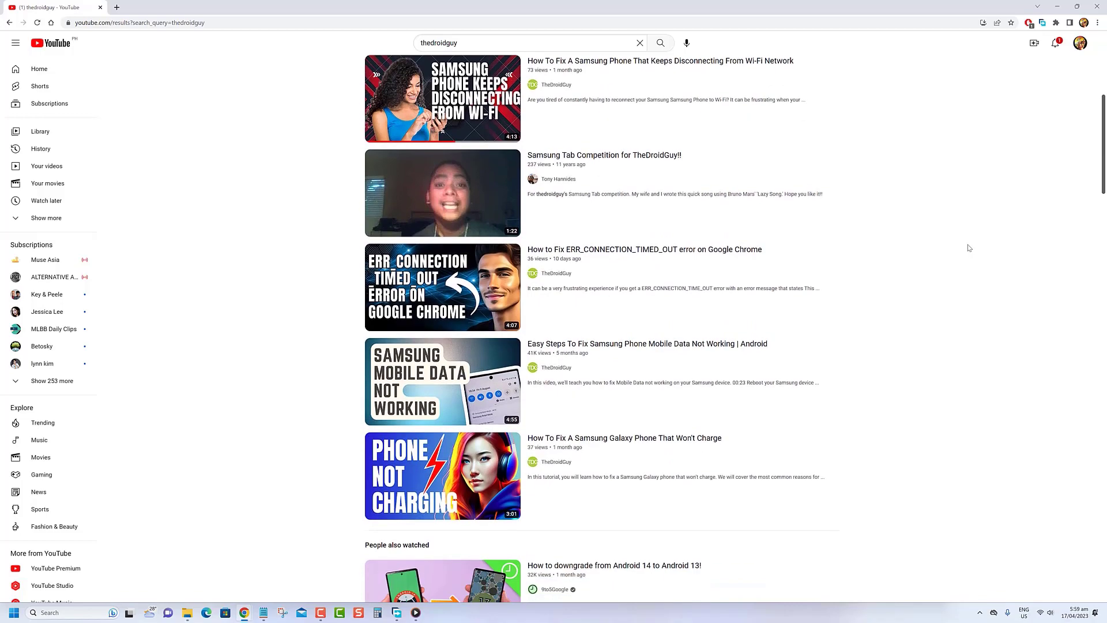
{"action": "scroll", "coordinate": [969, 248], "scroll_direction": "down", "scroll_amount": 1}
{"action": "scroll", "coordinate": [969, 248], "scroll_direction": "up", "scroll_amount": 3}
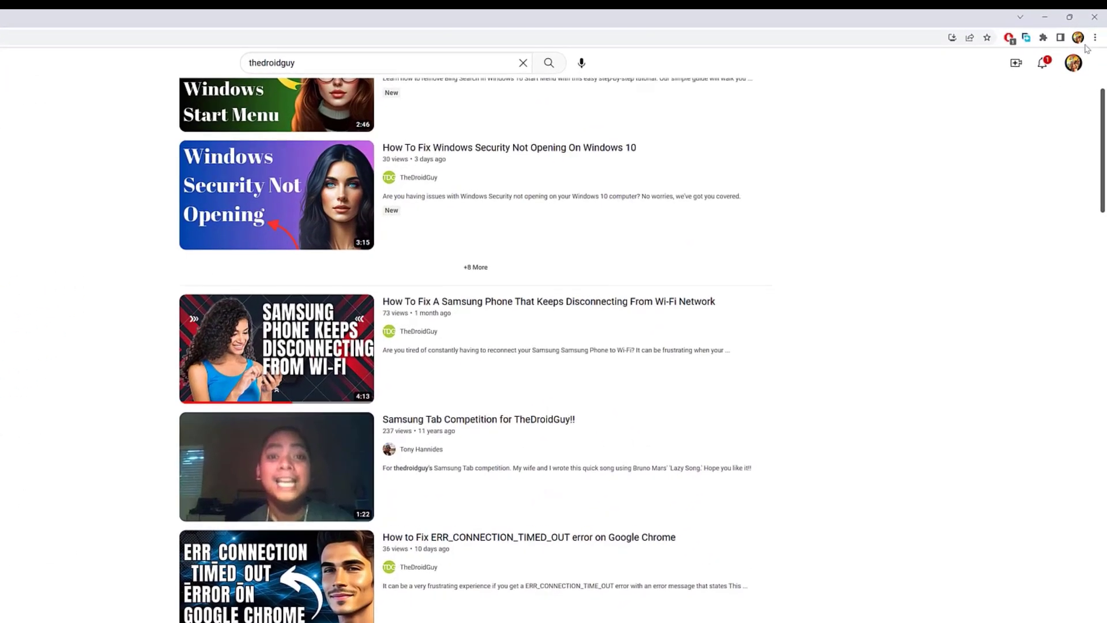
Switch off the AdBlock, Free Download Manager and Google Docs Offline extensions.
{"action": "left_click", "coordinate": [1095, 38]}
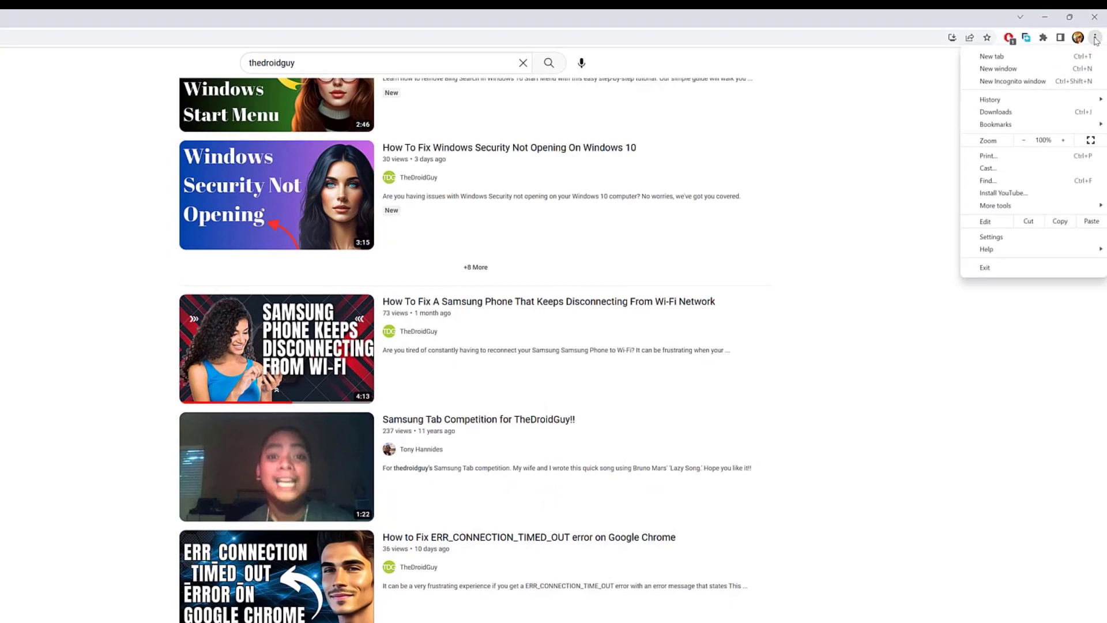
{"action": "mouse_move", "coordinate": [1015, 206]}
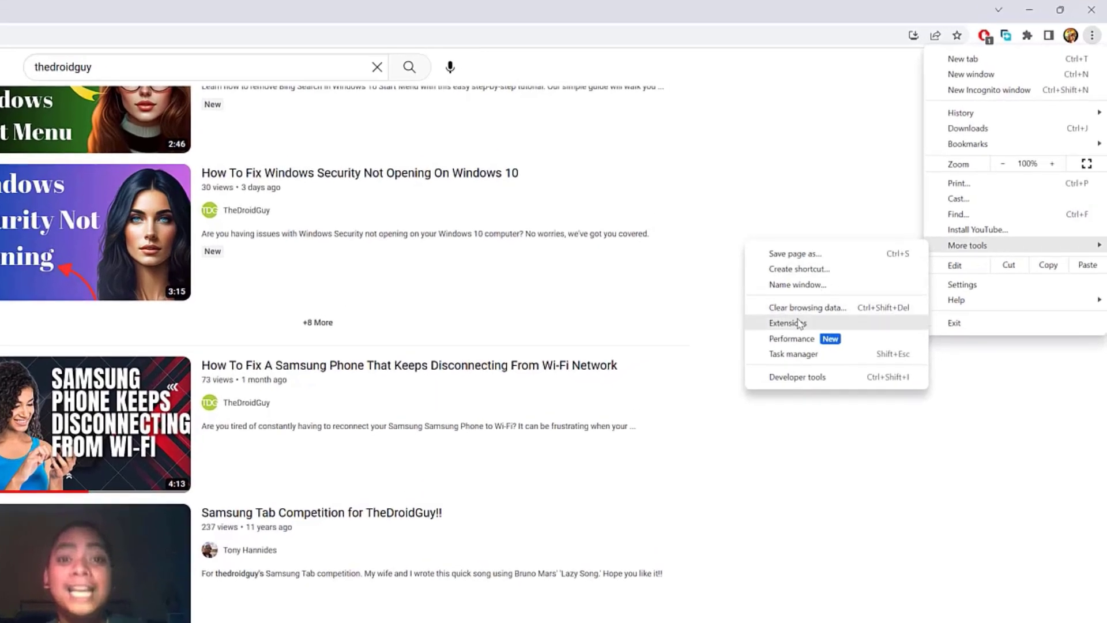
{"action": "left_click", "coordinate": [800, 323]}
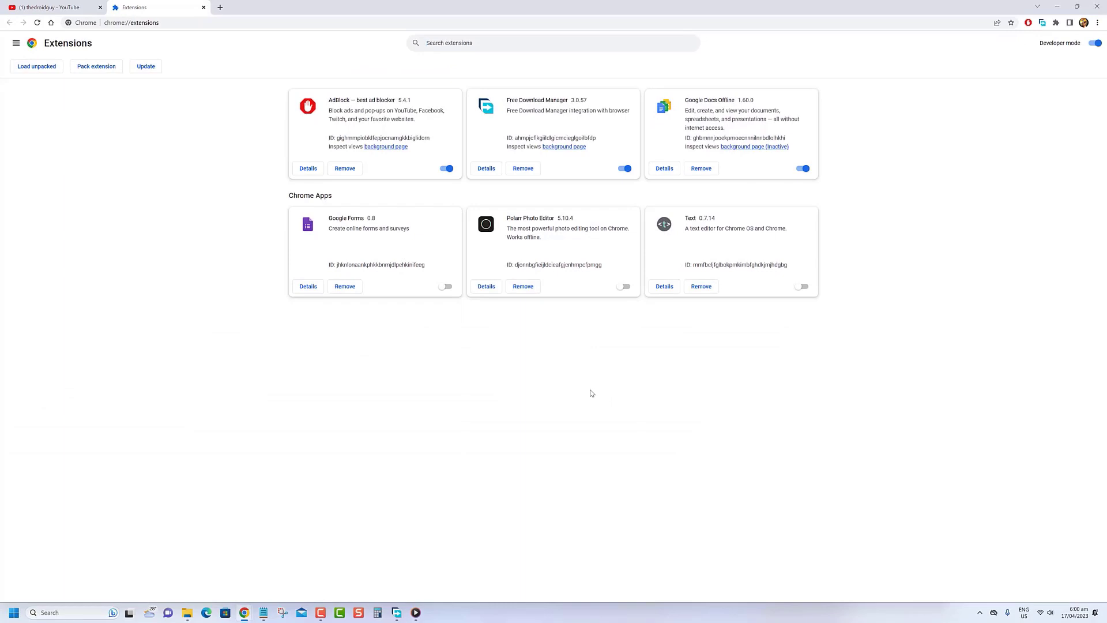
{"action": "left_click", "coordinate": [447, 169]}
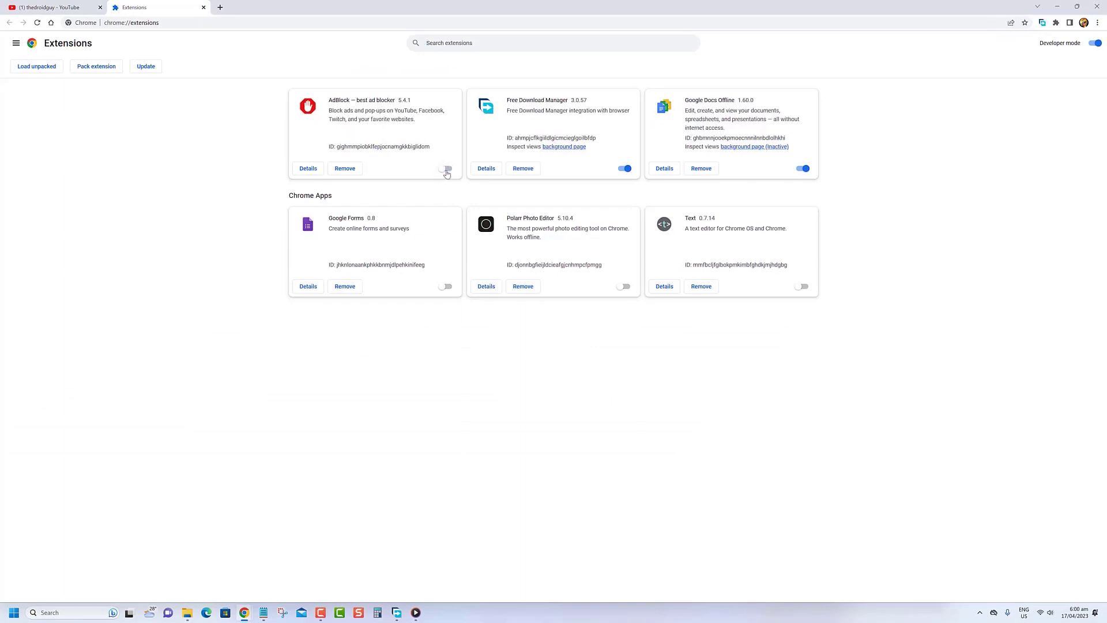
{"action": "left_click", "coordinate": [624, 169]}
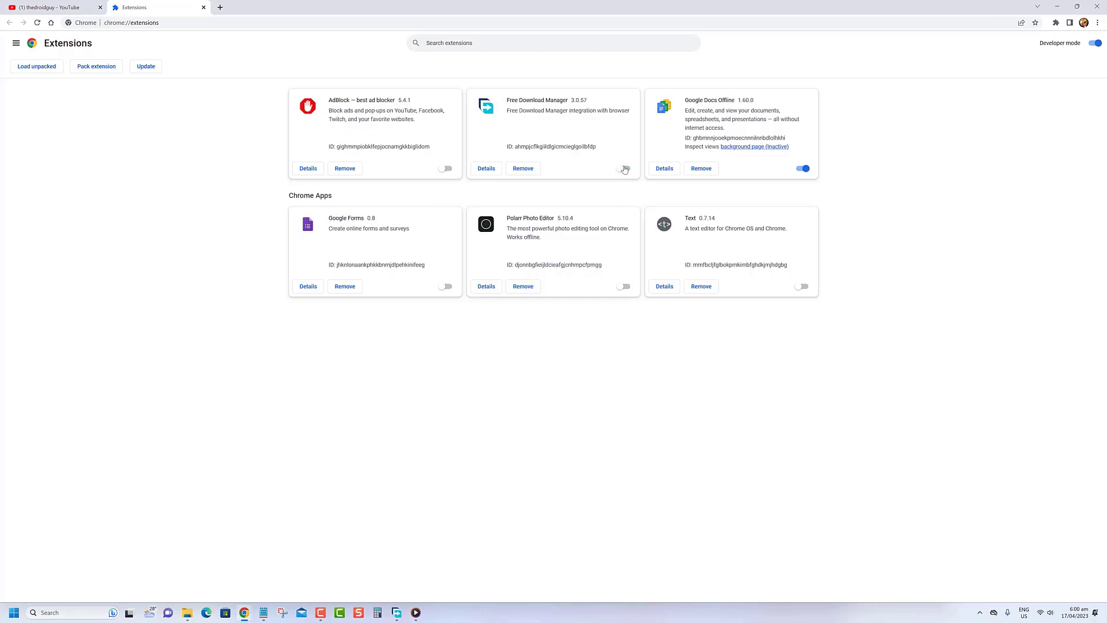
{"action": "left_click", "coordinate": [802, 169]}
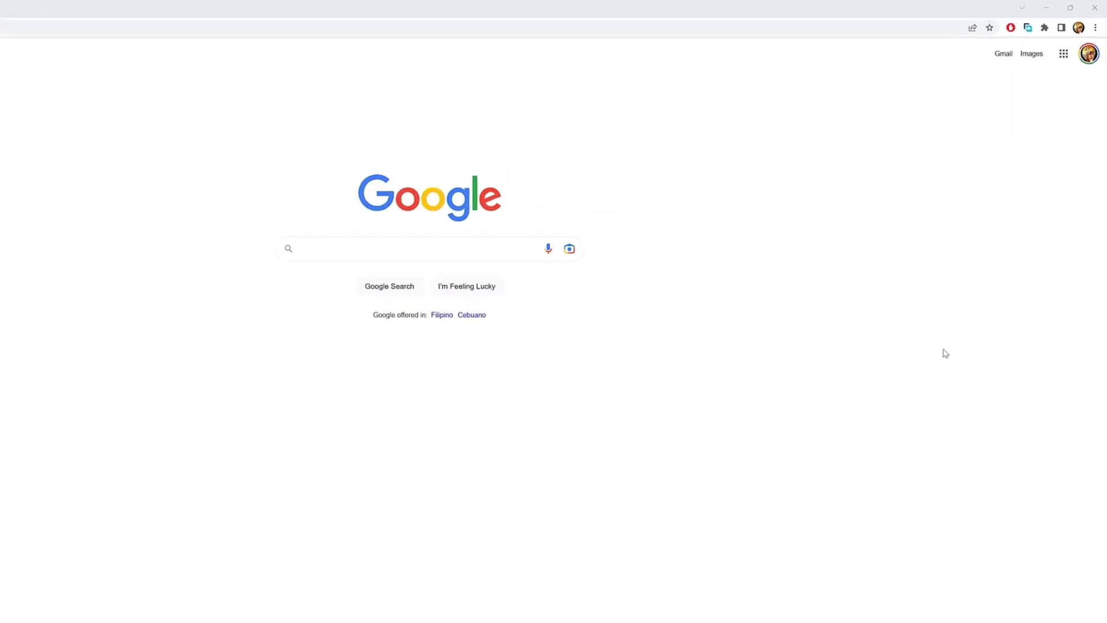
Open About Google Chrome to check version 111.0.5563.147 and apply updates.
{"action": "left_click", "coordinate": [1095, 29]}
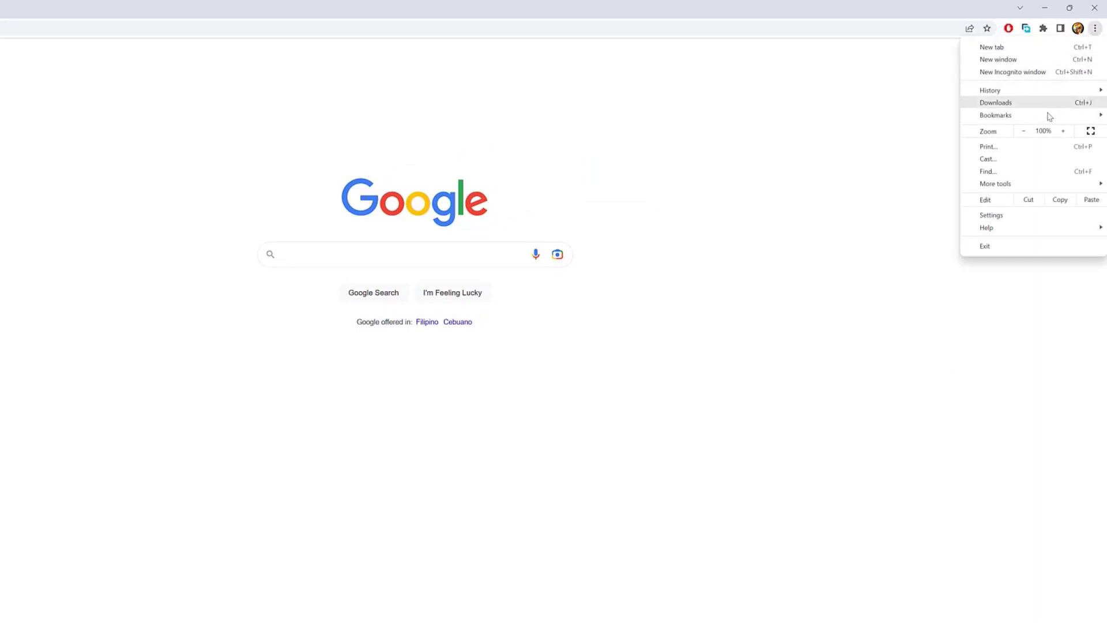
{"action": "mouse_move", "coordinate": [1014, 228]}
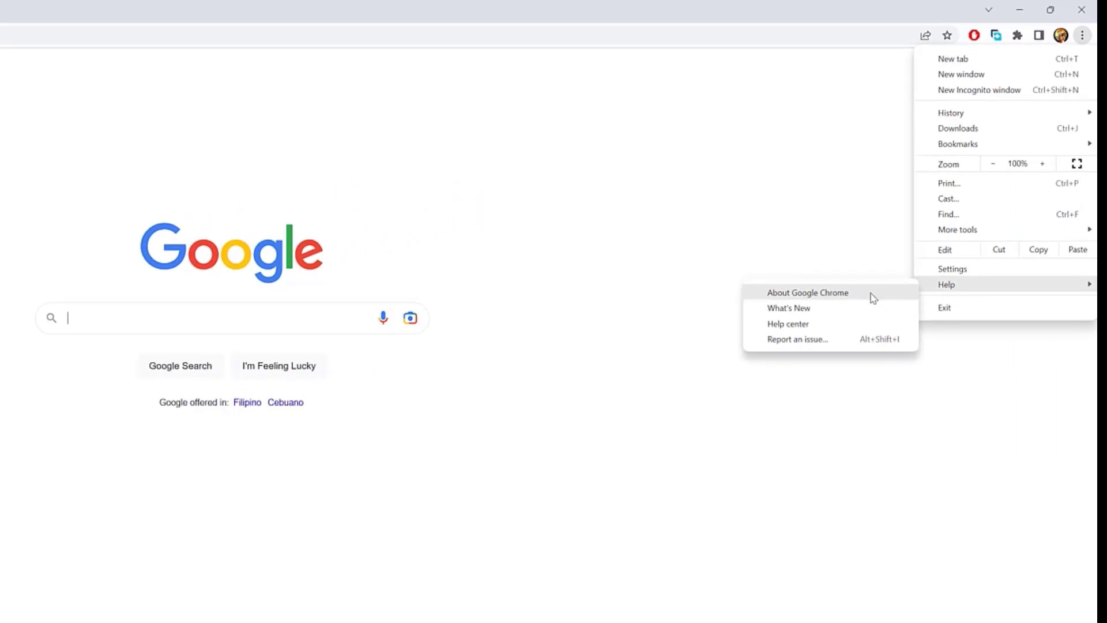
{"action": "left_click", "coordinate": [871, 294]}
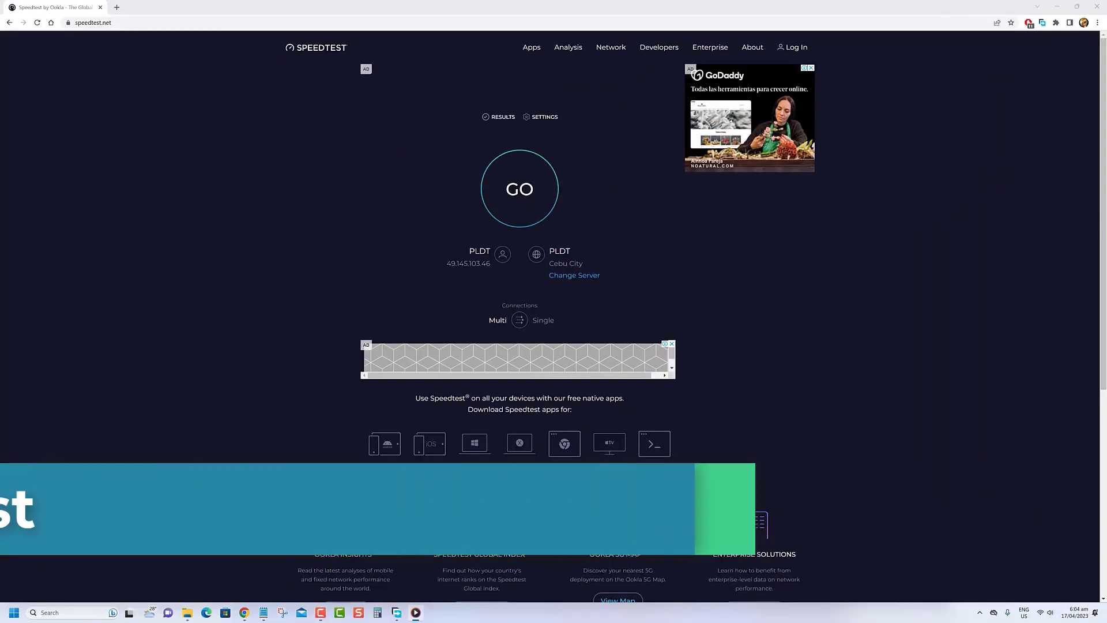
Start the speedtest.net test with GO and dismiss the location-permission popup.
{"action": "left_click", "coordinate": [545, 205]}
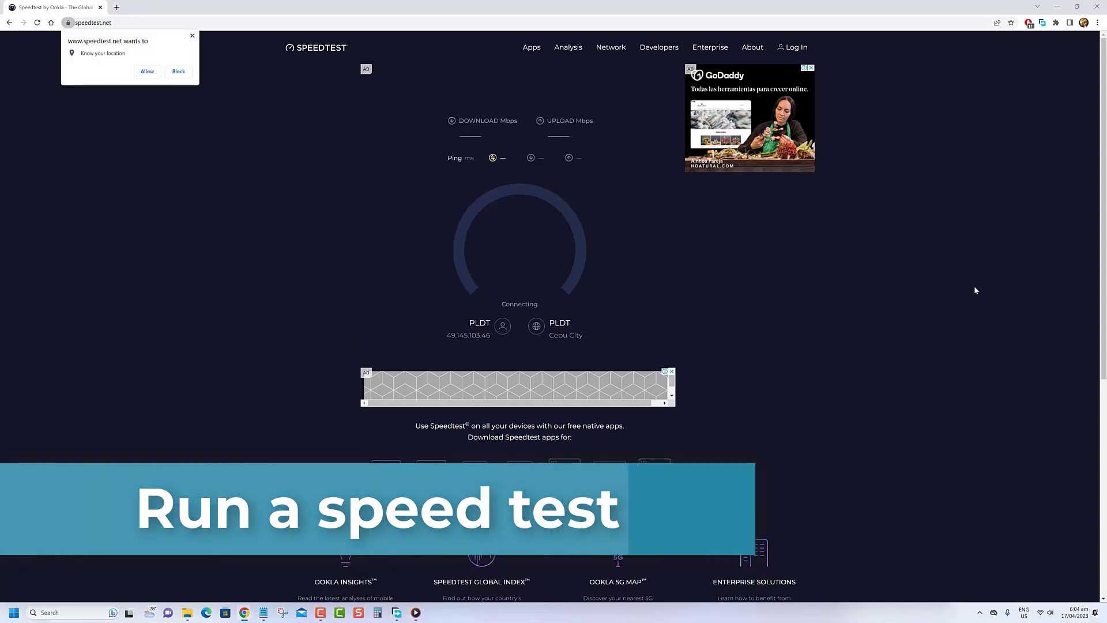
{"action": "left_click", "coordinate": [193, 36]}
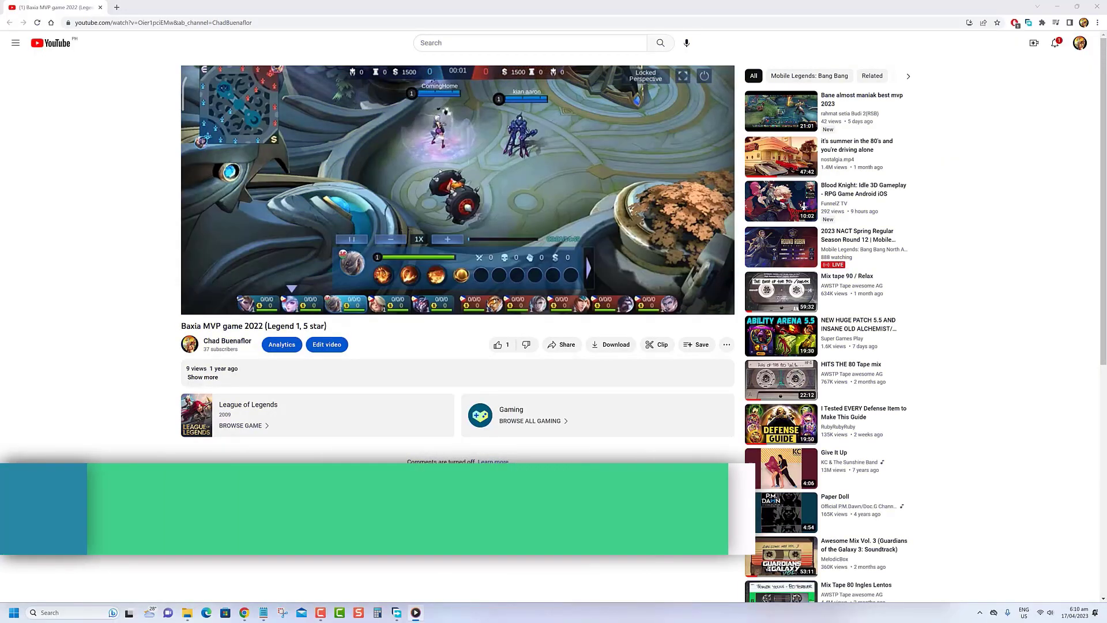
{"action": "scroll", "coordinate": [425, 422], "scroll_direction": "down", "scroll_amount": 1}
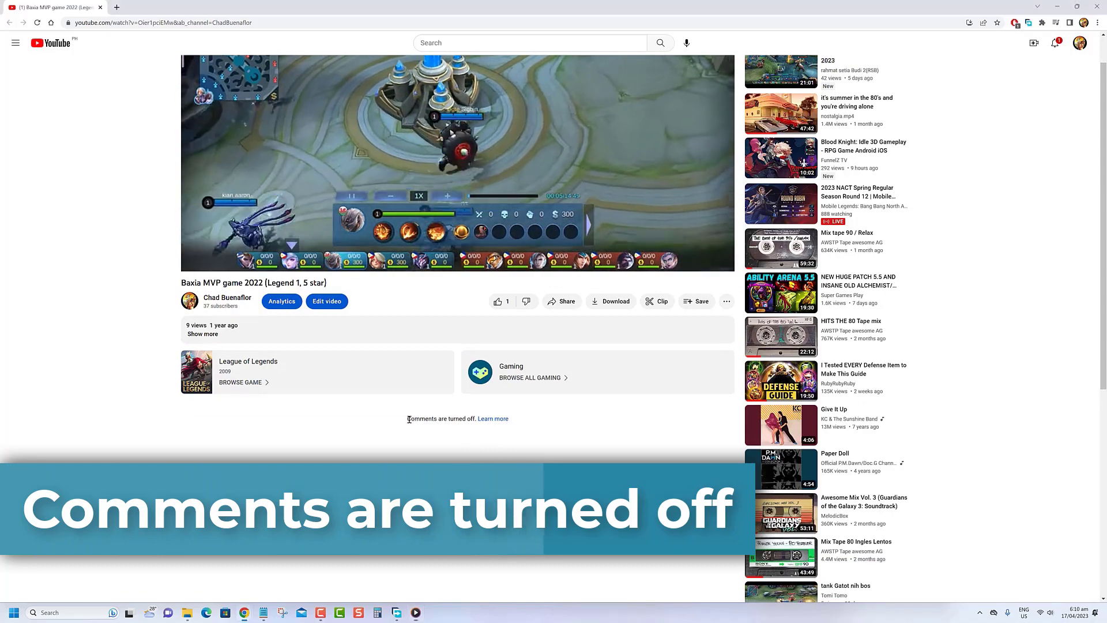
{"action": "left_click_drag", "start_coordinate": [407, 420], "coordinate": [474, 420]}
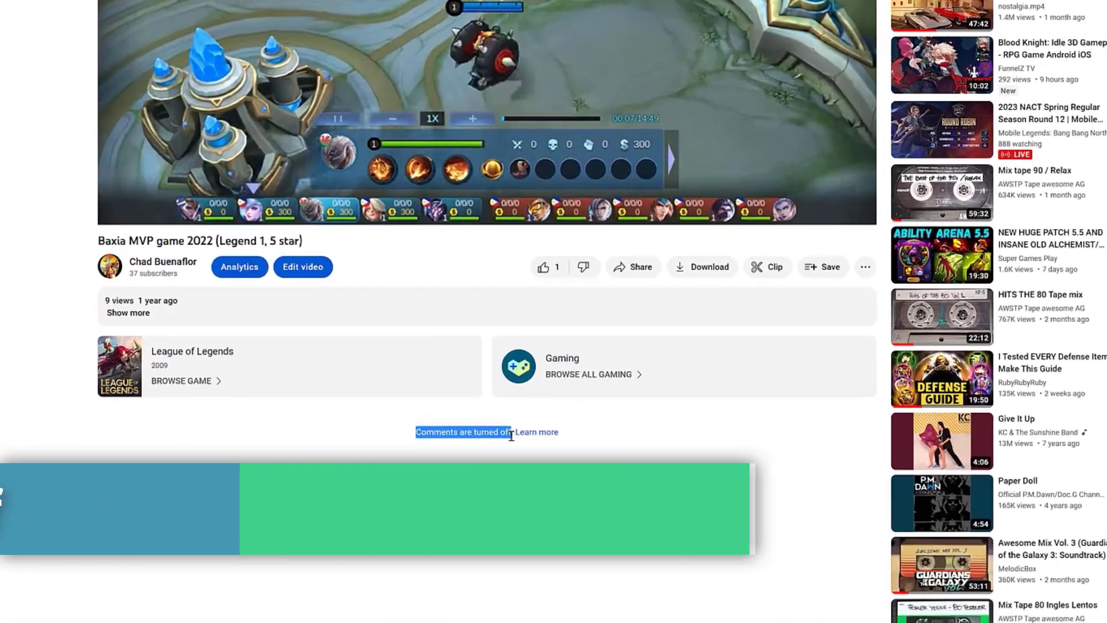
{"action": "scroll", "coordinate": [934, 531], "scroll_direction": "down", "scroll_amount": 3}
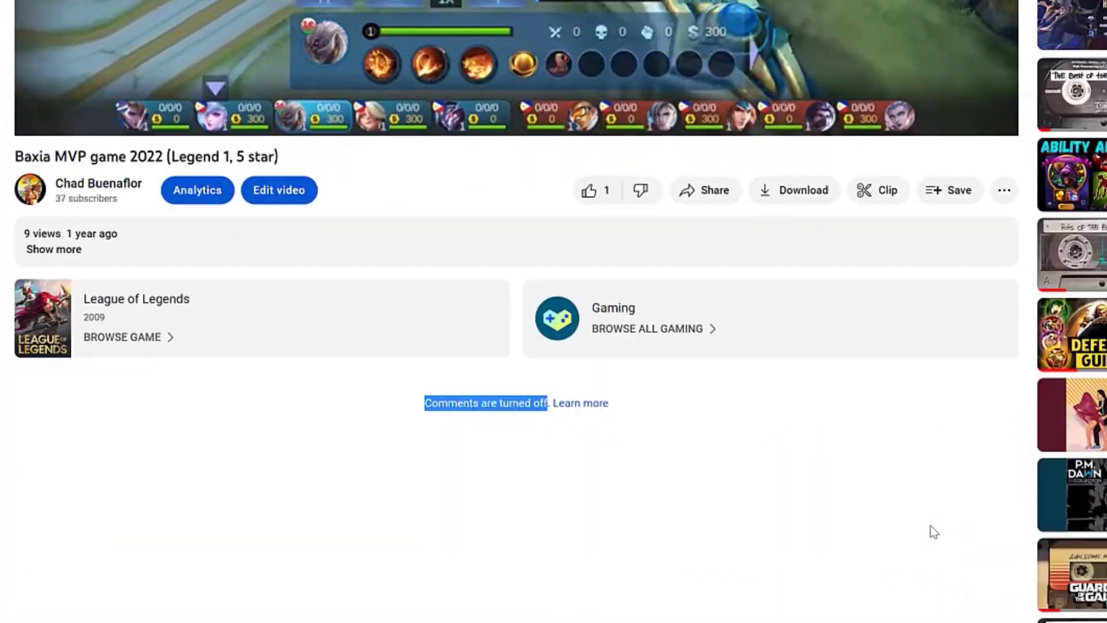
{"action": "scroll", "coordinate": [930, 528], "scroll_direction": "down", "scroll_amount": 2}
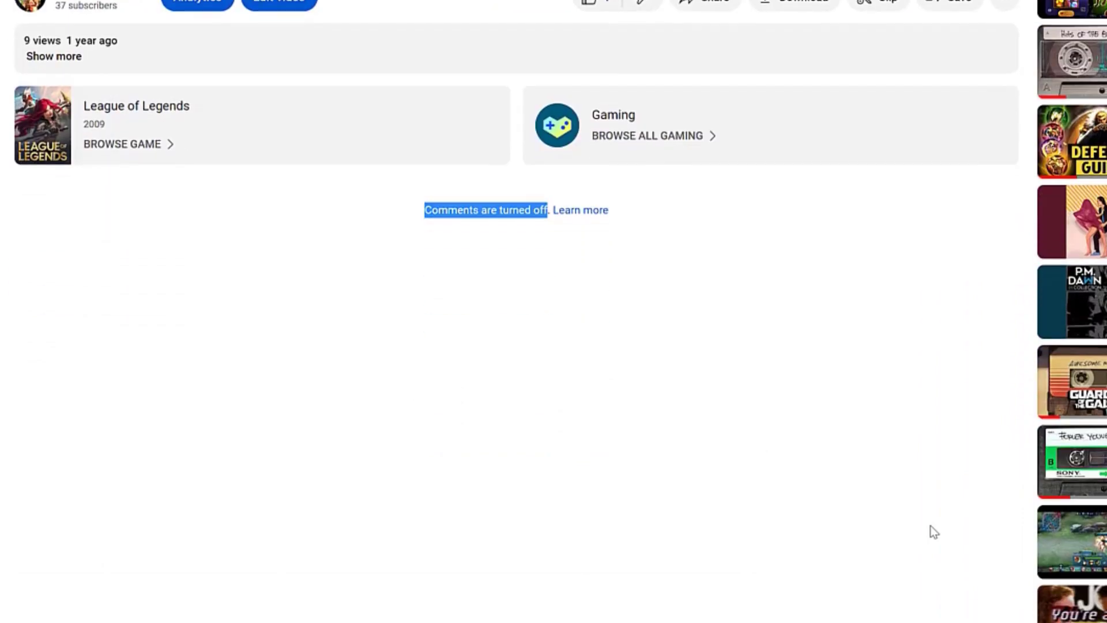
{"action": "scroll", "coordinate": [930, 524], "scroll_direction": "up", "scroll_amount": 5}
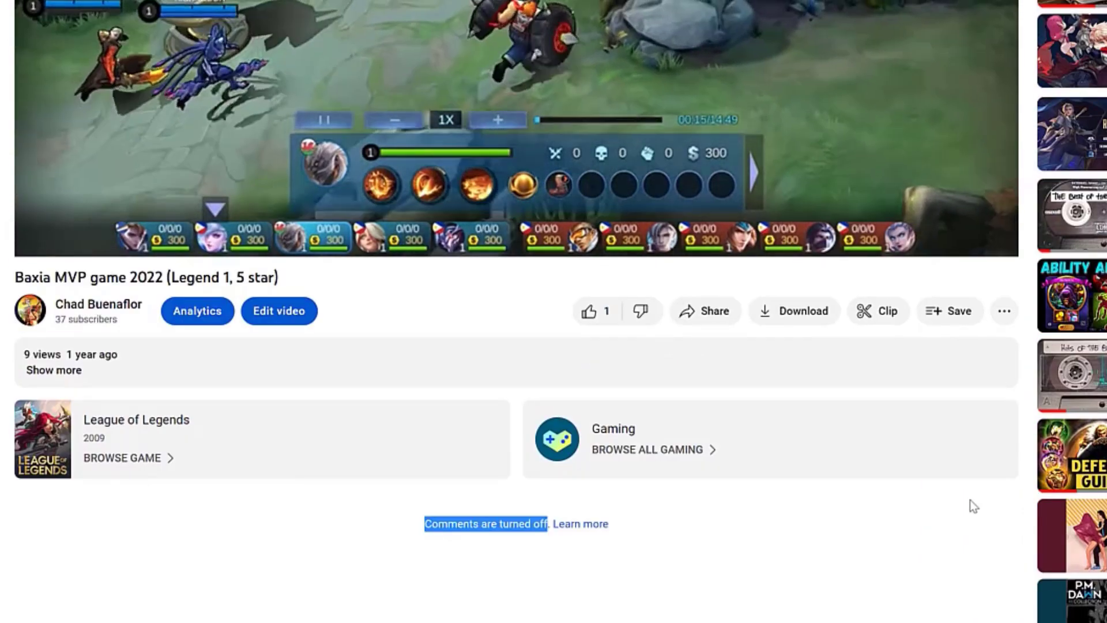
{"action": "left_click", "coordinate": [704, 581]}
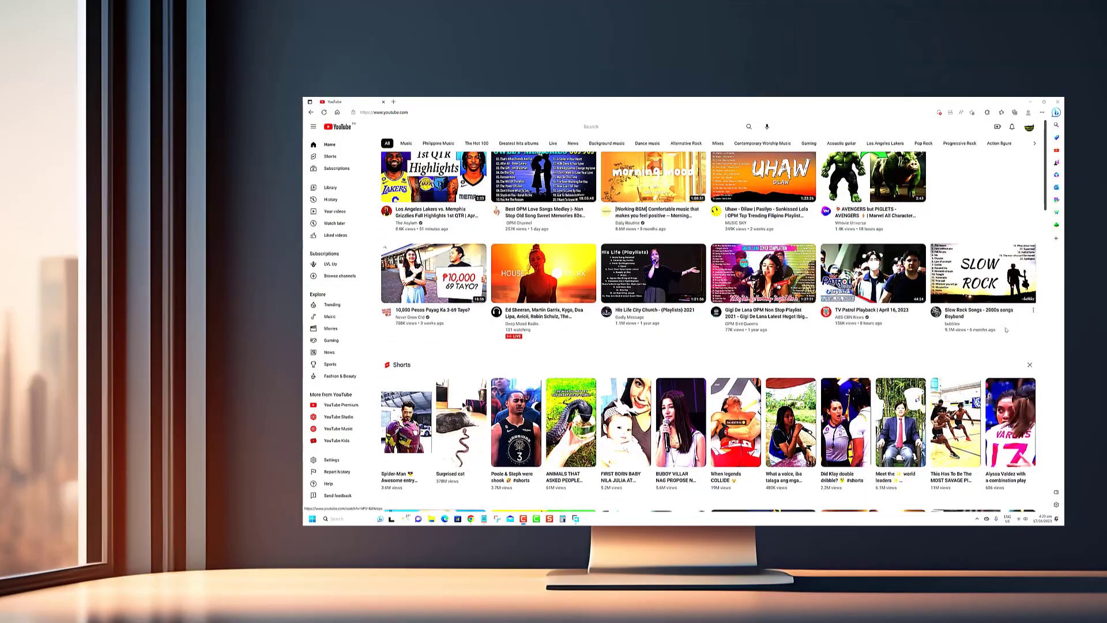
Scroll down through the YouTube page's video rows.
{"action": "scroll", "coordinate": [1006, 330], "scroll_direction": "down", "scroll_amount": 3}
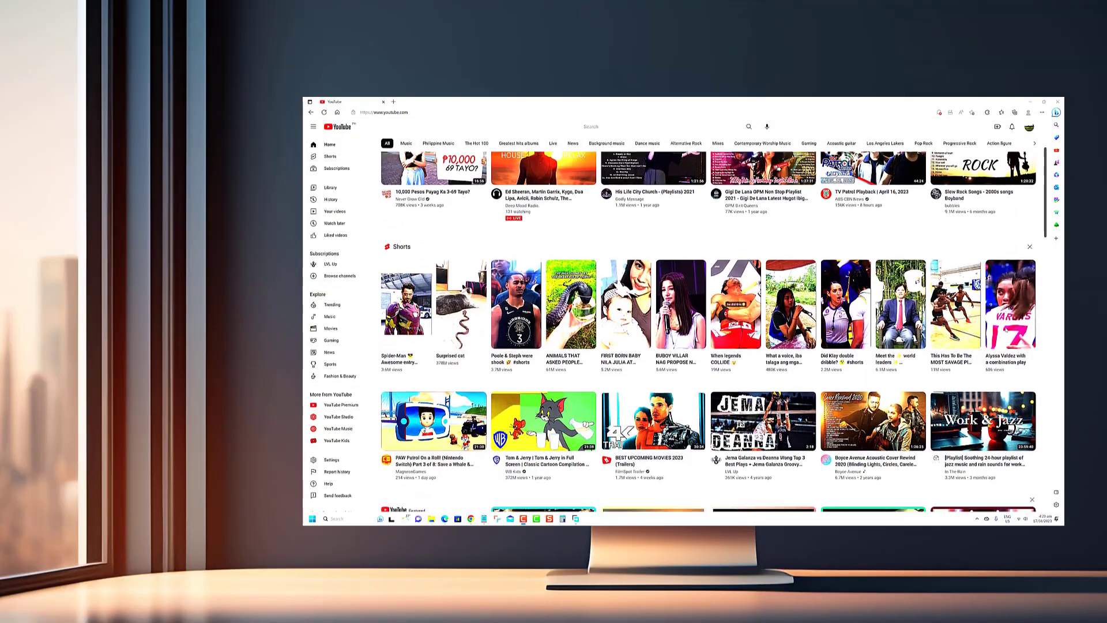
{"action": "scroll", "coordinate": [1006, 329], "scroll_direction": "down", "scroll_amount": 10}
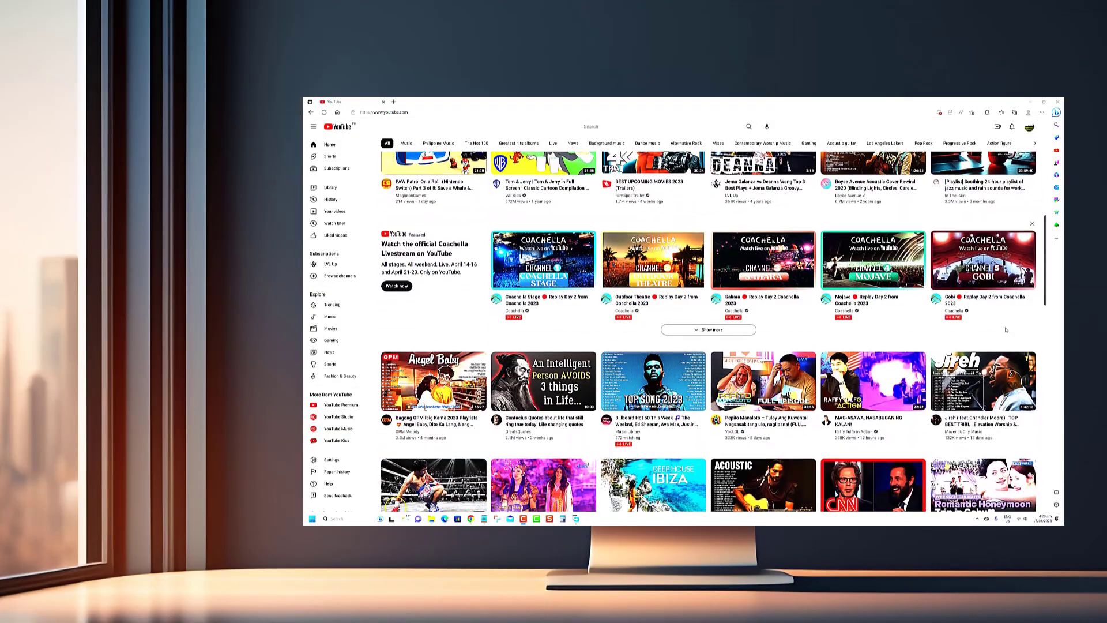
{"action": "scroll", "coordinate": [988, 331], "scroll_direction": "down", "scroll_amount": 1}
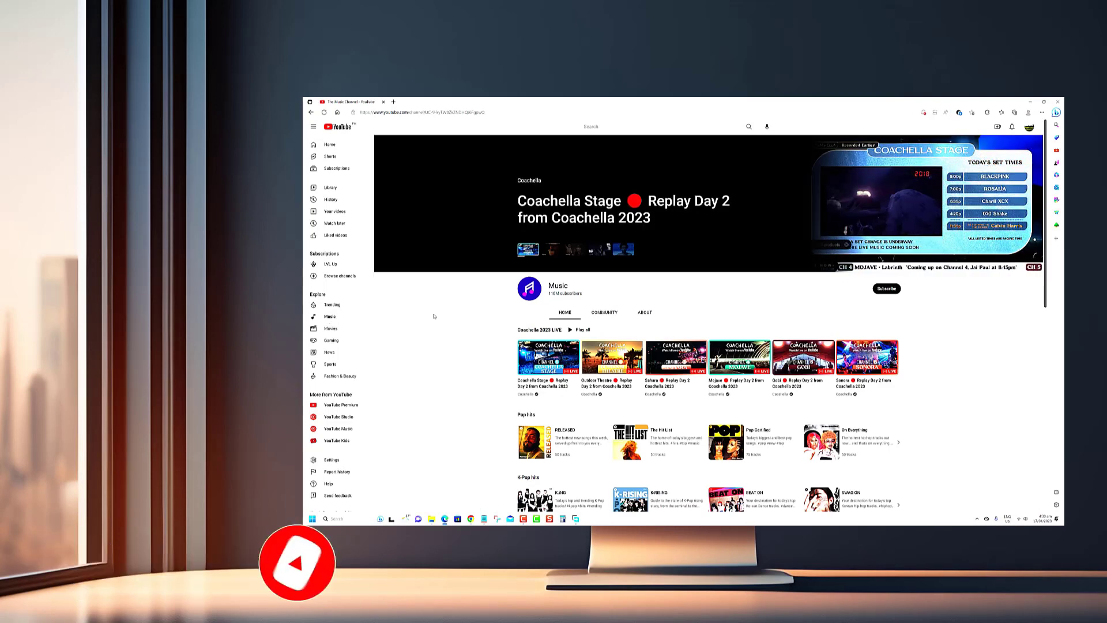
{"action": "scroll", "coordinate": [432, 316], "scroll_direction": "down", "scroll_amount": 2}
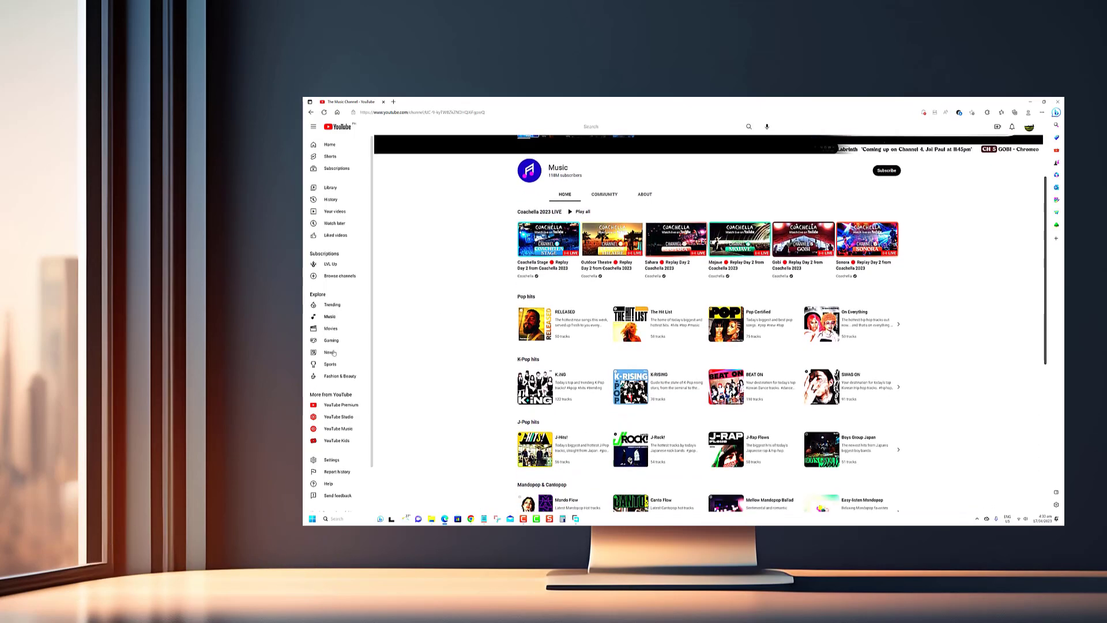